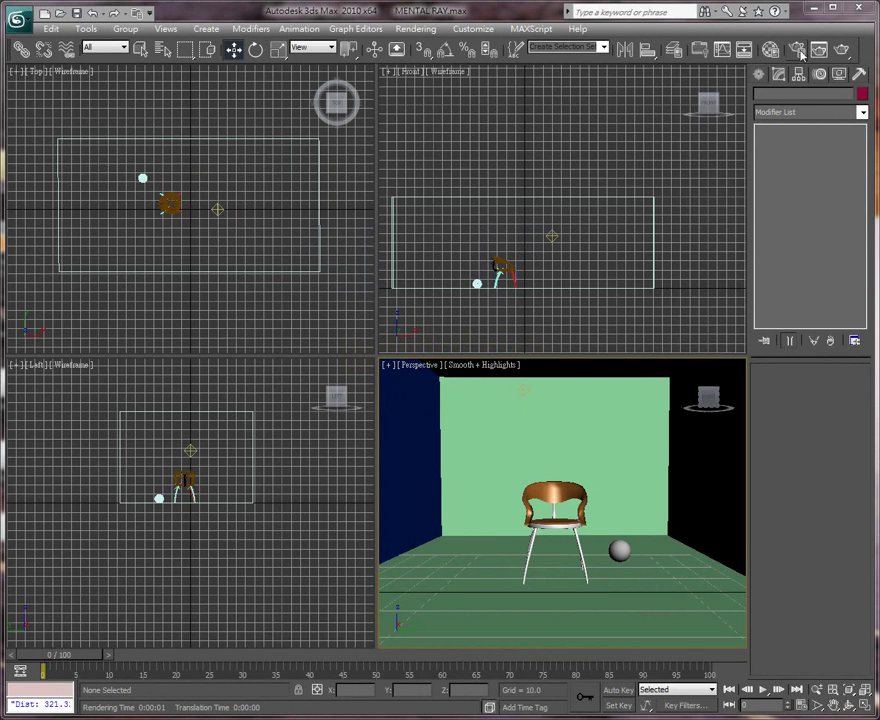
Open Render Setup with F10 on the mental ray Indirect Illumination tab
key("F10")
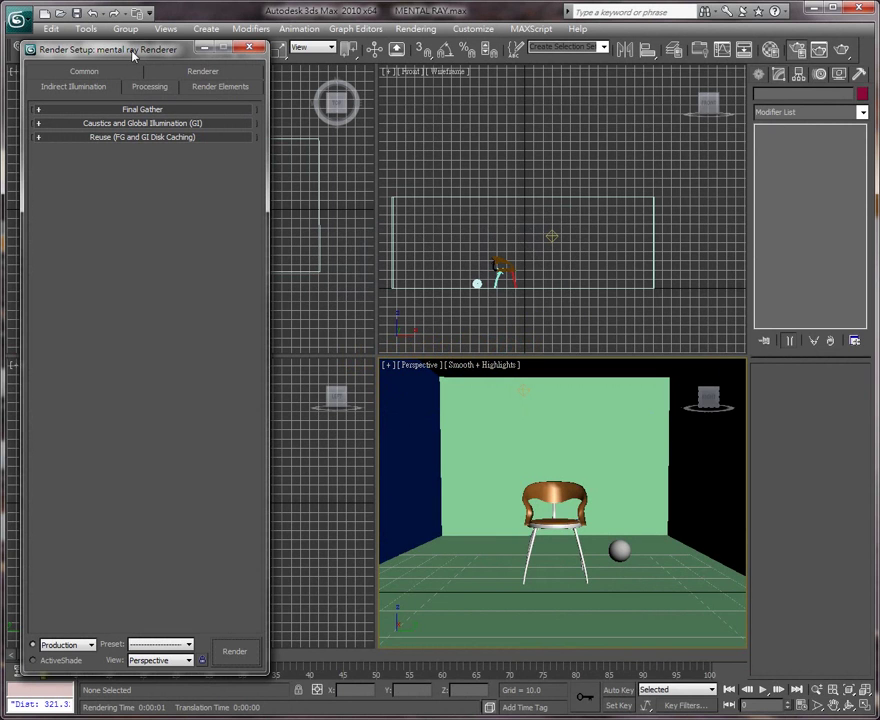
Load the mental.ray.no.gi render preset
left_click_drag(133, 55, 238, 52)
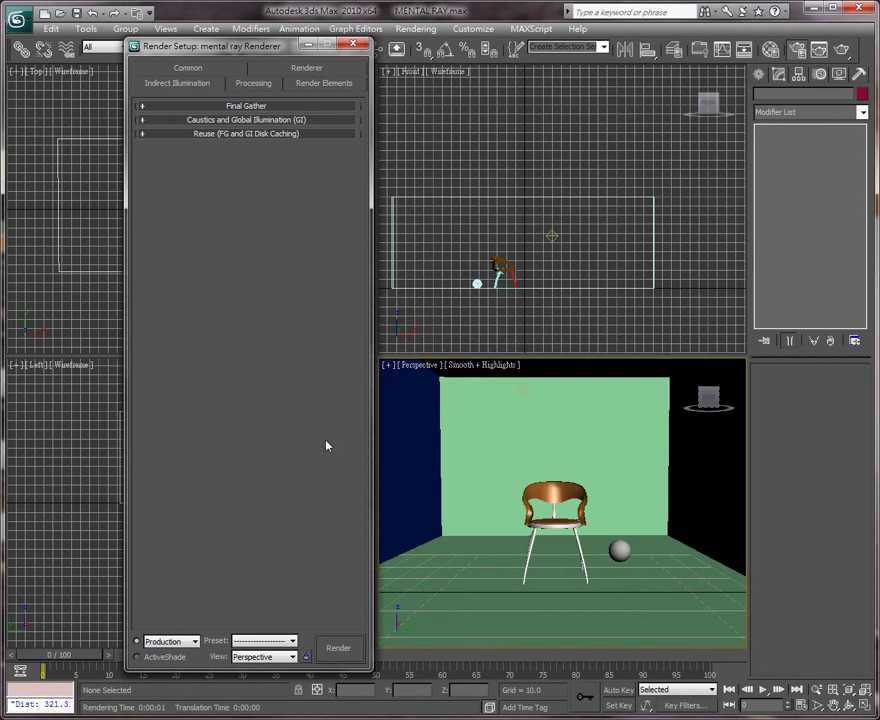
left_click(290, 641)
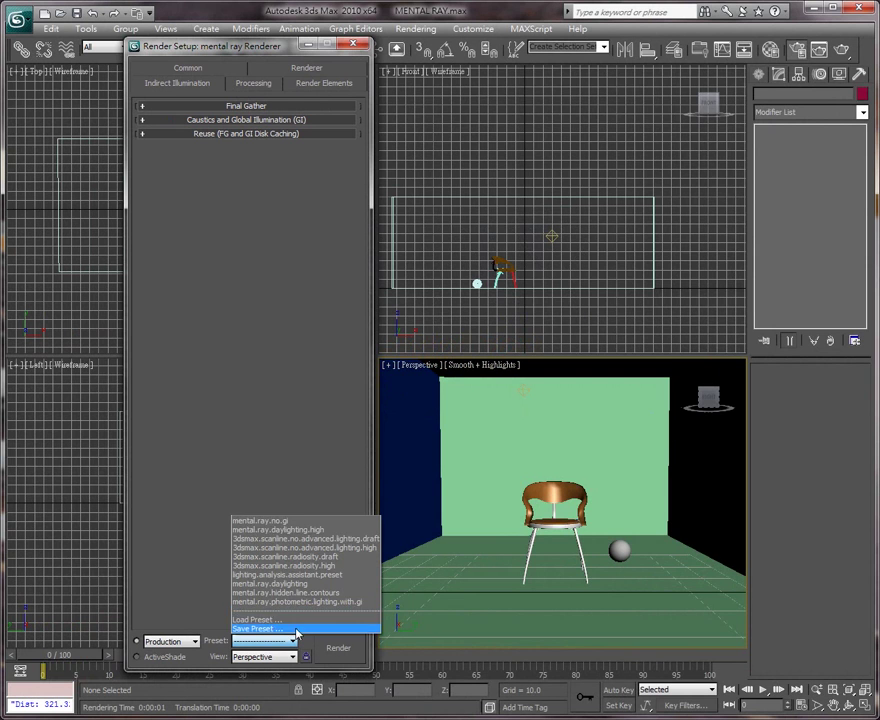
left_click(282, 522)
left_click(615, 593)
Expand Caustics and GI and render the Perspective room without bounced light
left_click(236, 121)
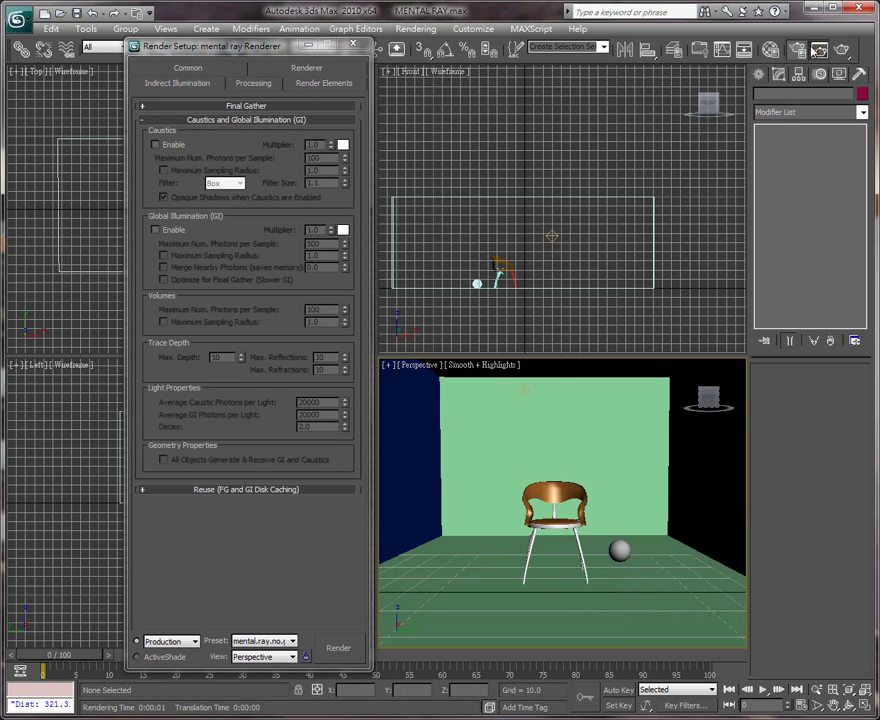
left_click(818, 50)
left_click_drag(583, 96, 638, 91)
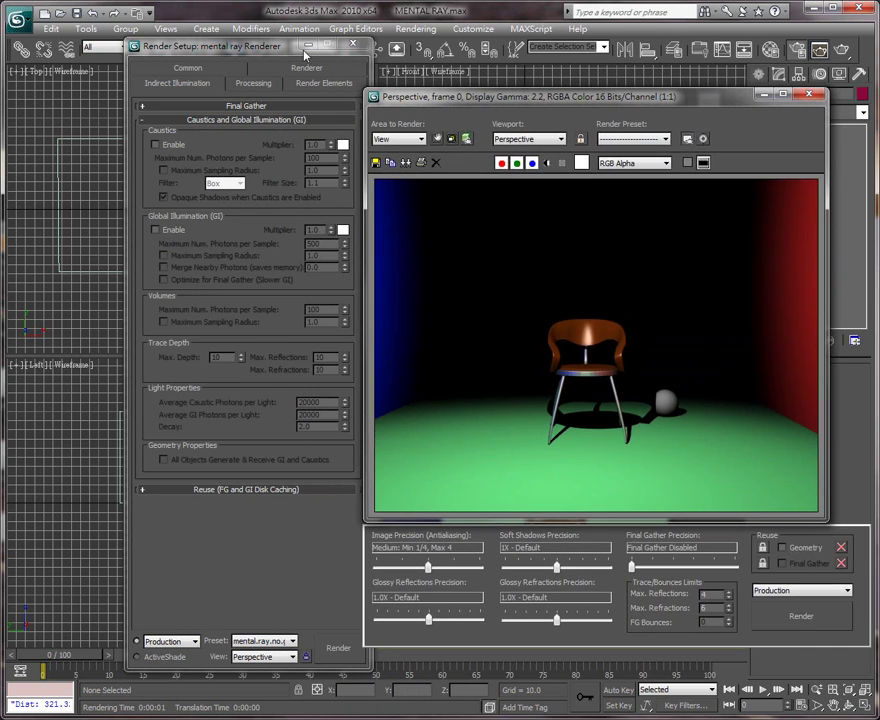
Enable Global Illumination (GI) and re-render the room
left_click_drag(186, 42, 148, 41)
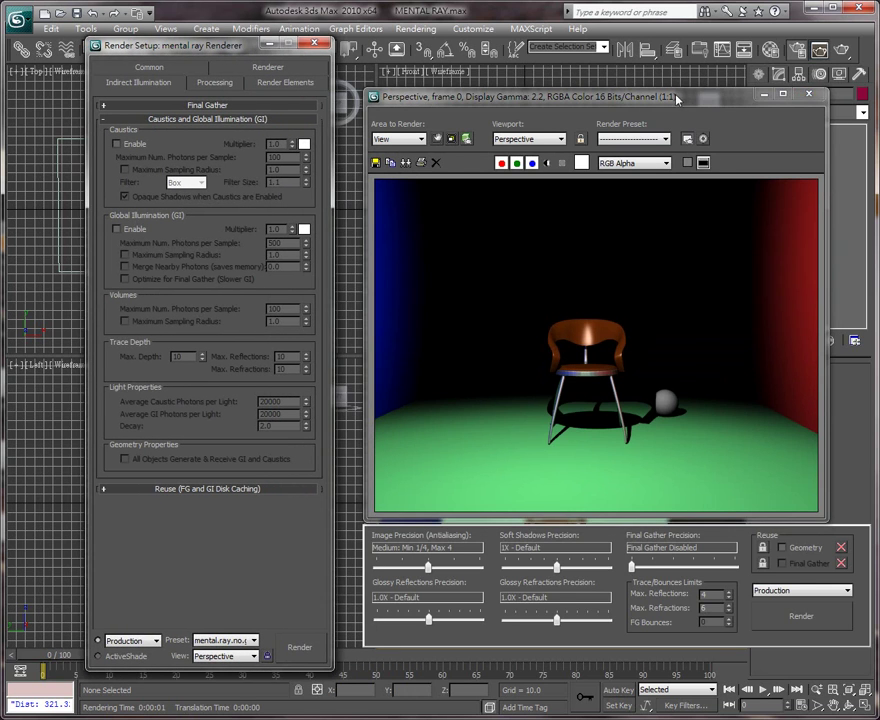
left_click_drag(677, 99, 657, 97)
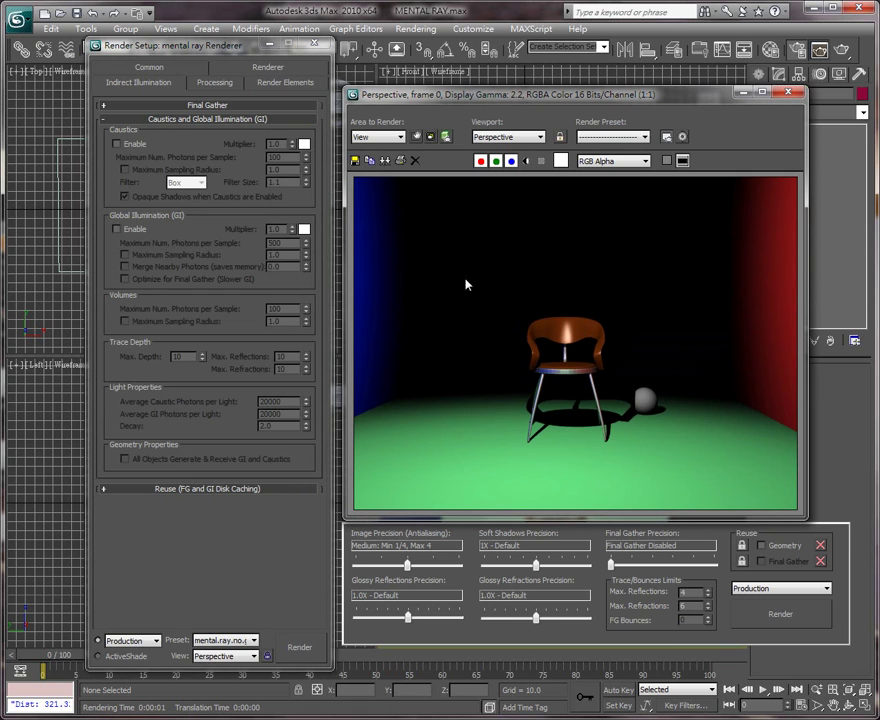
left_click(130, 229)
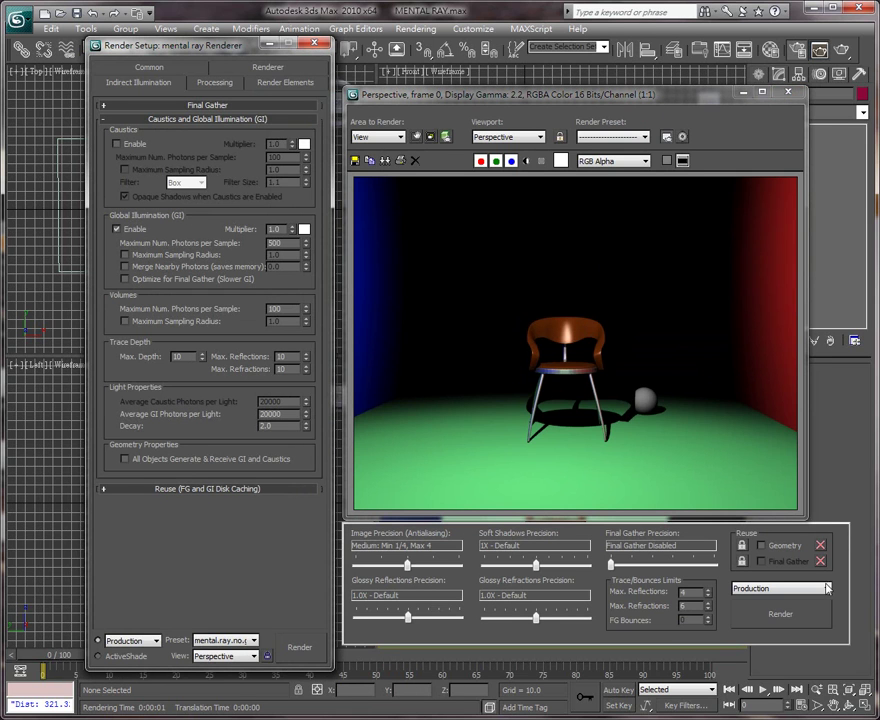
key("shift+q")
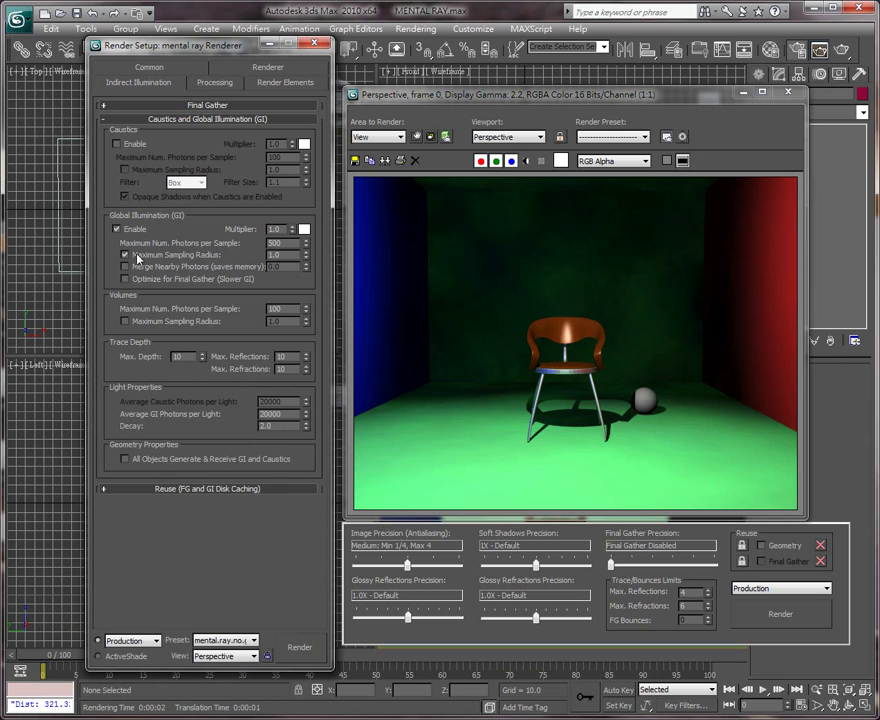
Set the GI Maximum Sampling Radius to 30.0 and re-render the scene
double_click(281, 255)
type("30")
key("Return")
key("shift+q")
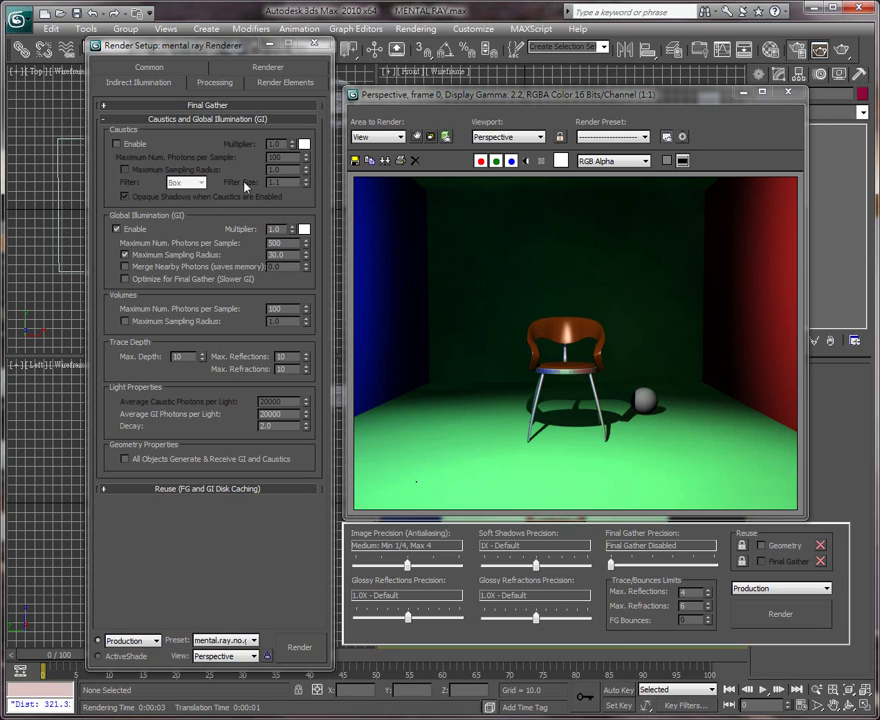
left_click(201, 120)
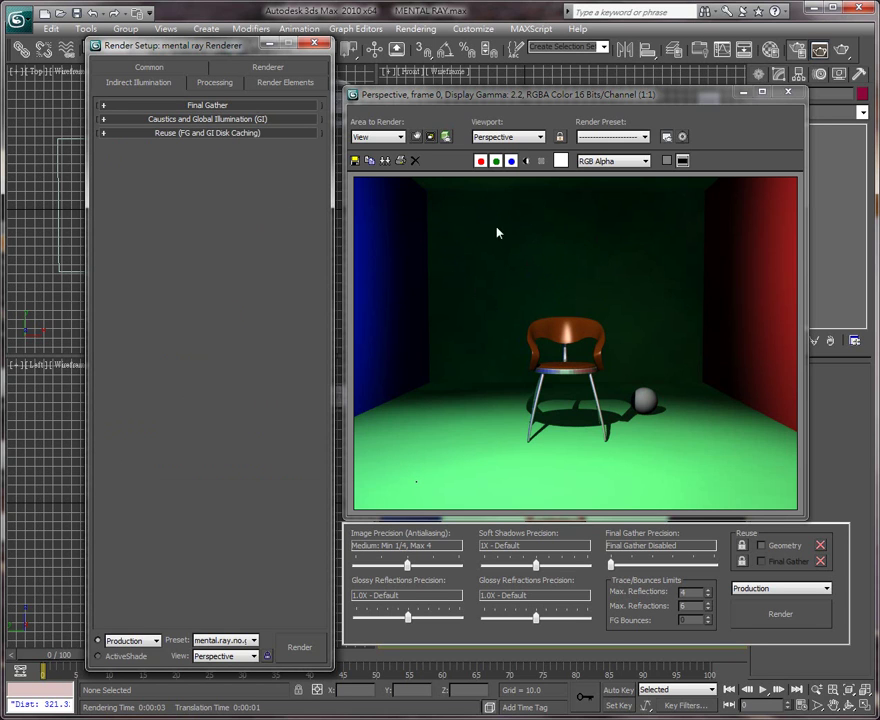
Expand the Final Gather rollout and enable Final Gather
left_click(197, 108)
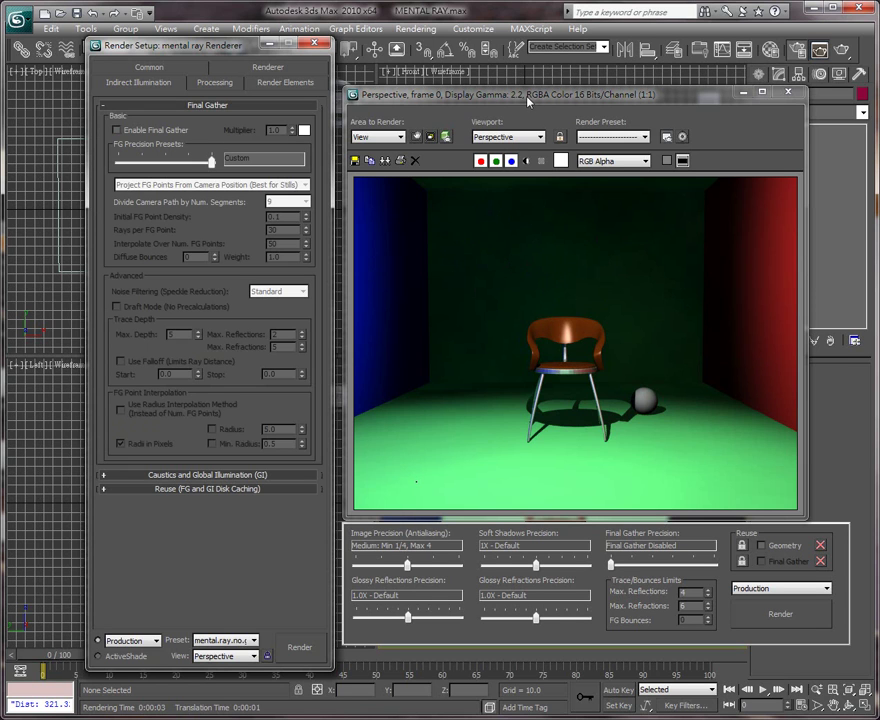
left_click_drag(528, 100, 520, 100)
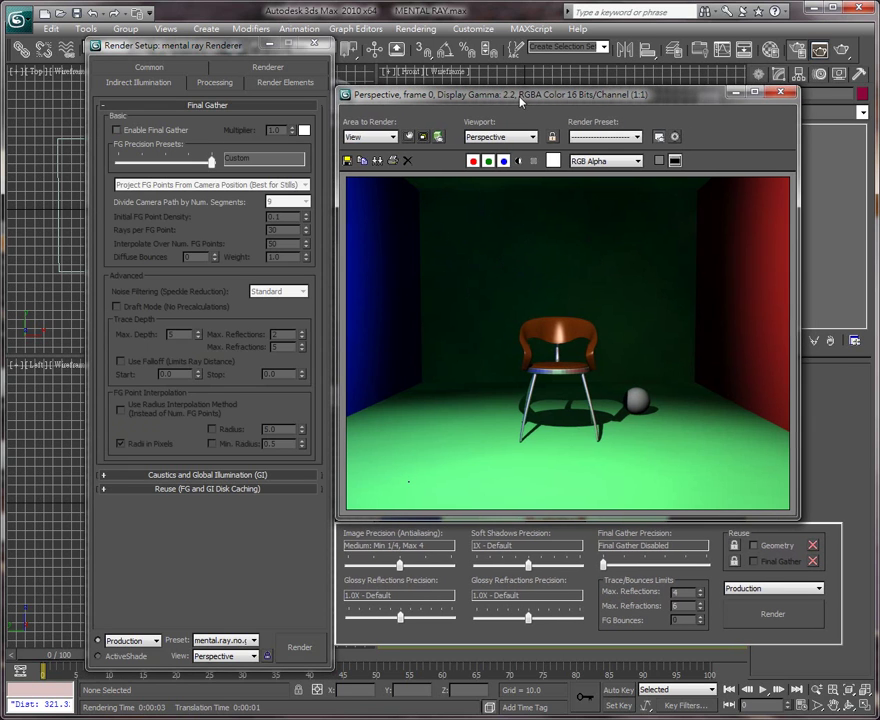
left_click(118, 131)
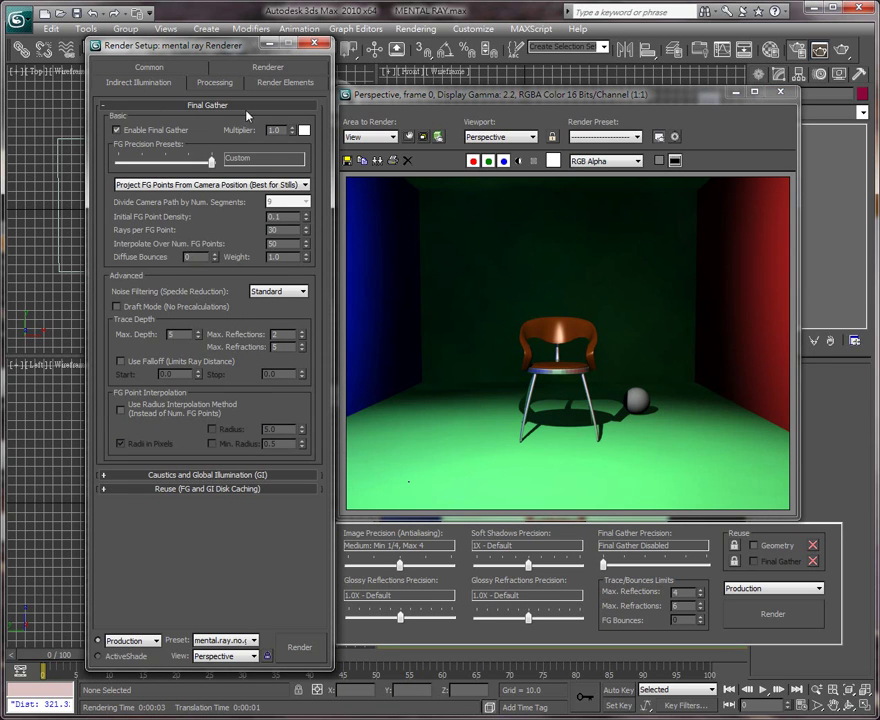
Render the room with final gather plus GI, then minimize the frame window
left_click(786, 615)
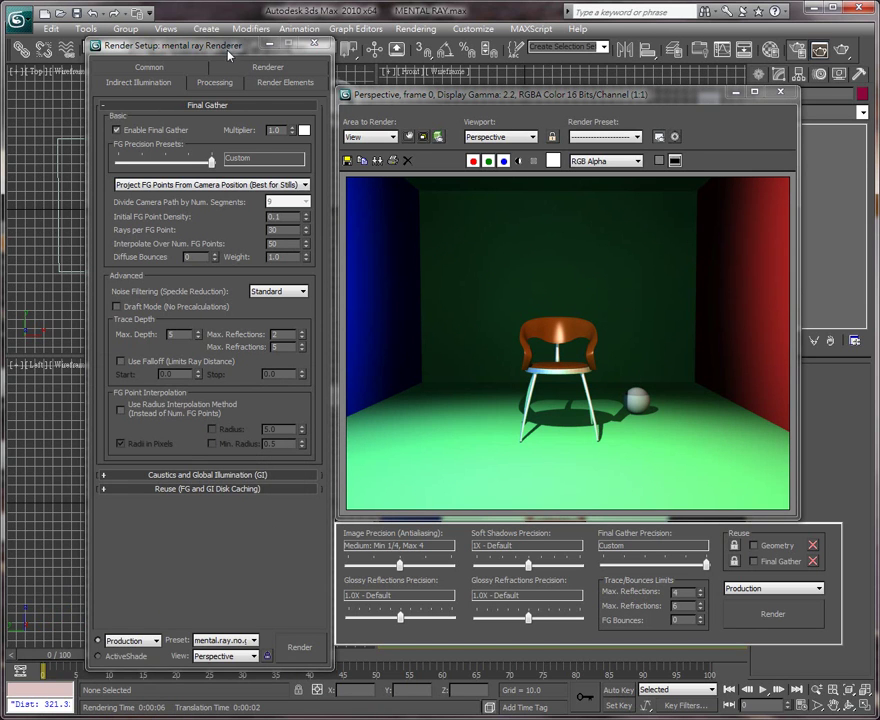
left_click_drag(229, 55, 169, 54)
left_click_drag(563, 93, 498, 86)
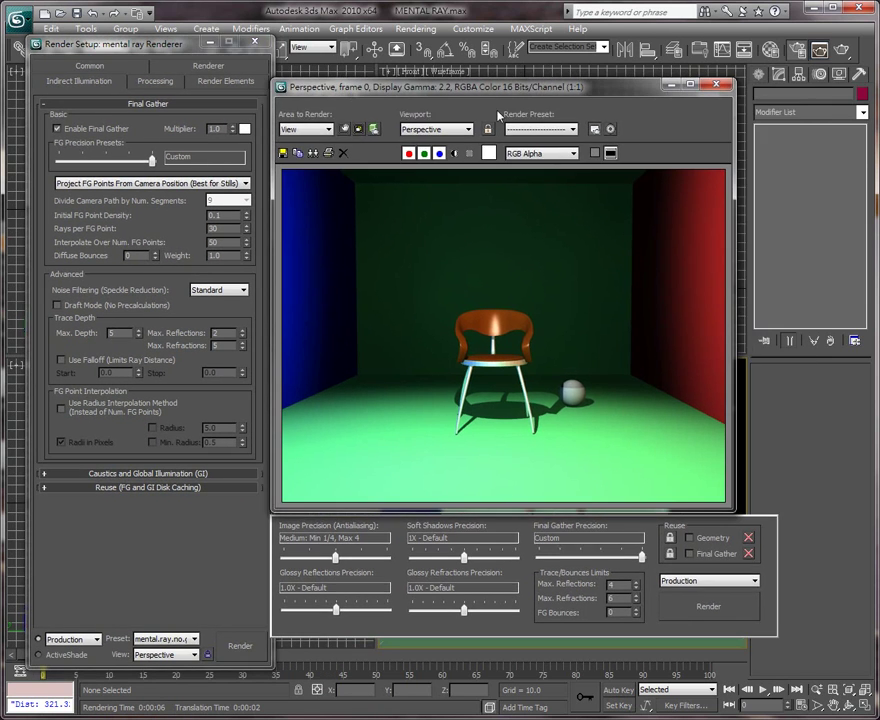
left_click(668, 85)
Select Omni01 and move it slightly left and up in the Front viewport
left_click(550, 233)
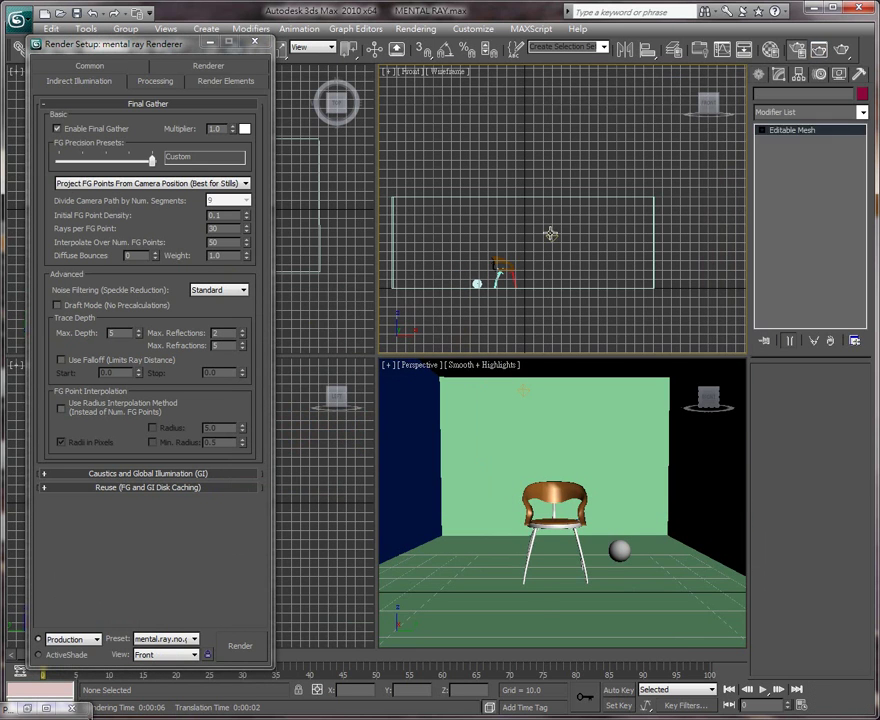
left_click(645, 268)
left_click(552, 236)
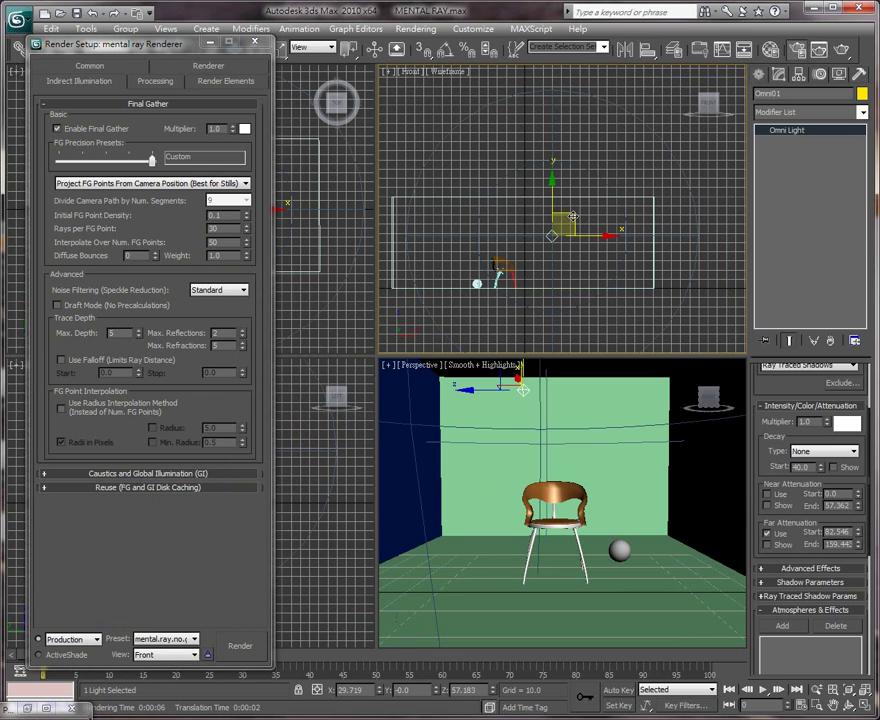
left_click_drag(558, 226, 550, 224)
Scroll the Modify panel to Omni01's mental ray Indirect Illumination rollout
left_click_drag(773, 394, 779, 364)
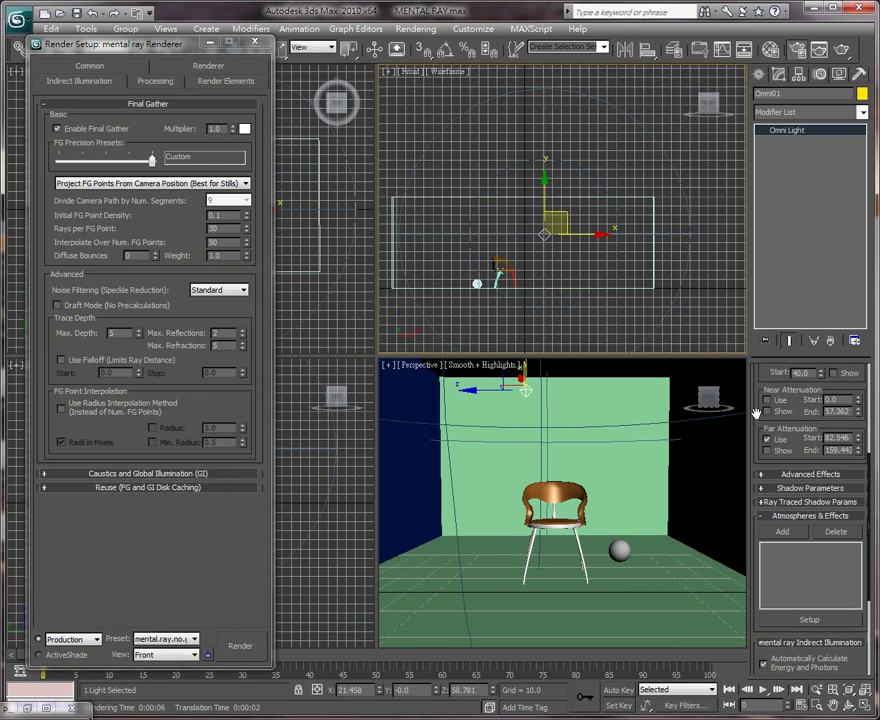
scroll(793, 425, "down", 3)
left_click(793, 426)
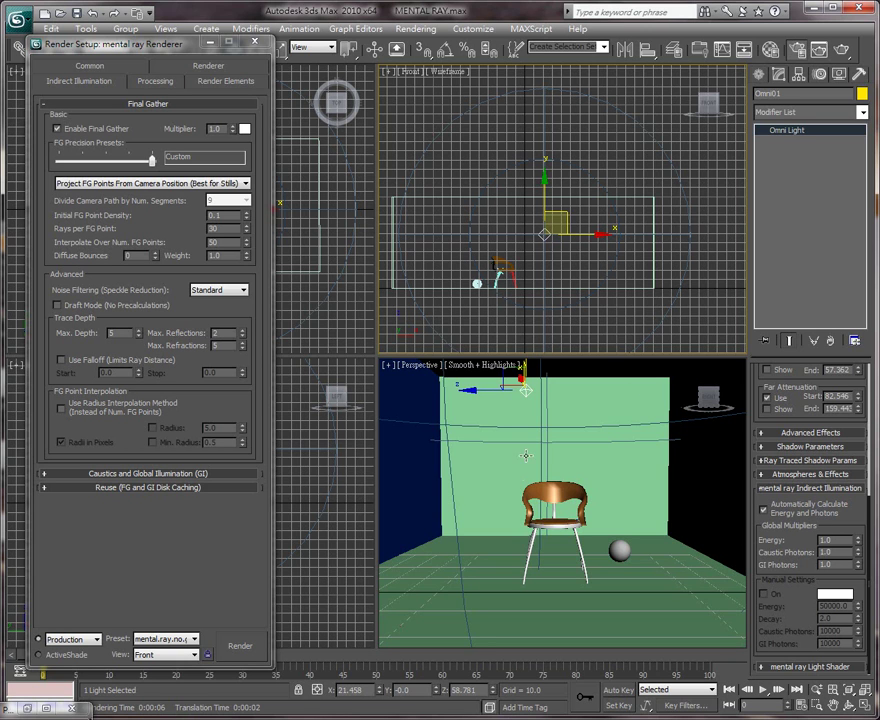
Switch Omni01 to manual indirect illumination: Energy 50000, Decay 2.0, 10000 photons
left_click(764, 510)
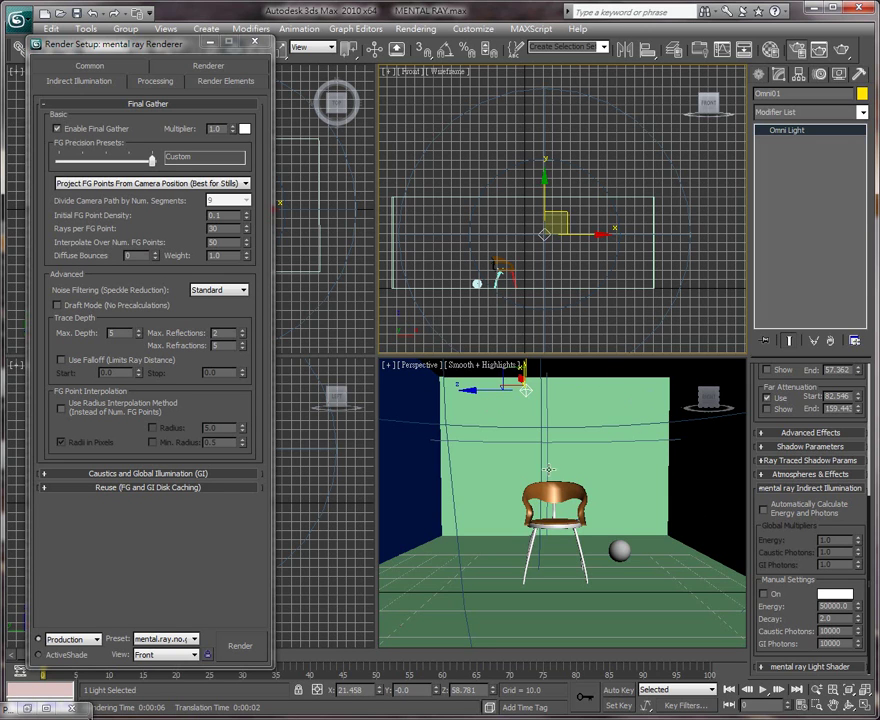
left_click(764, 594)
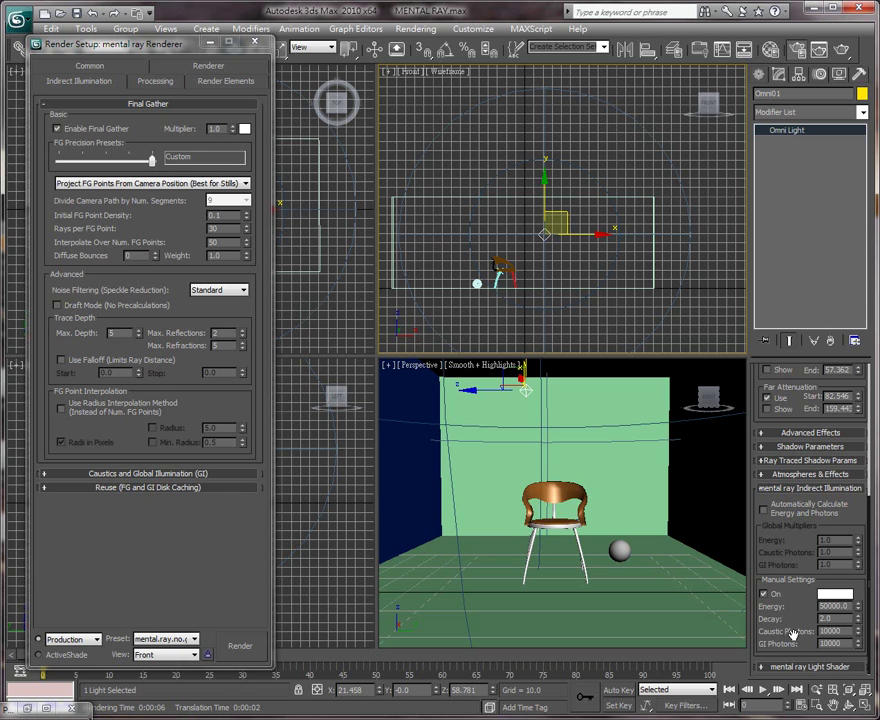
left_click(100, 103)
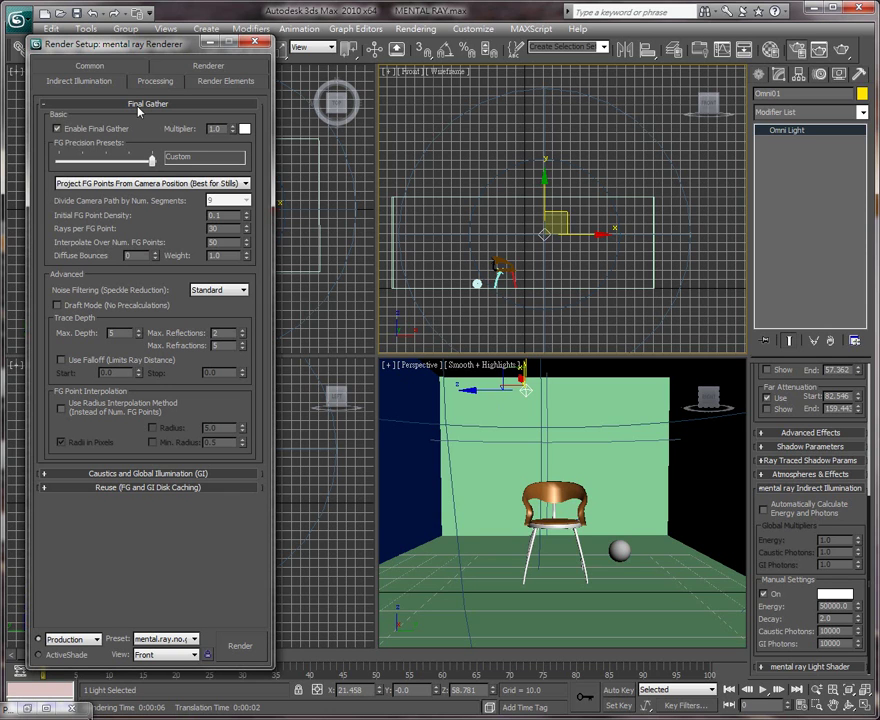
Compare the light's 10000 caustic and GI photons with the global 20000 photons
left_click(140, 118)
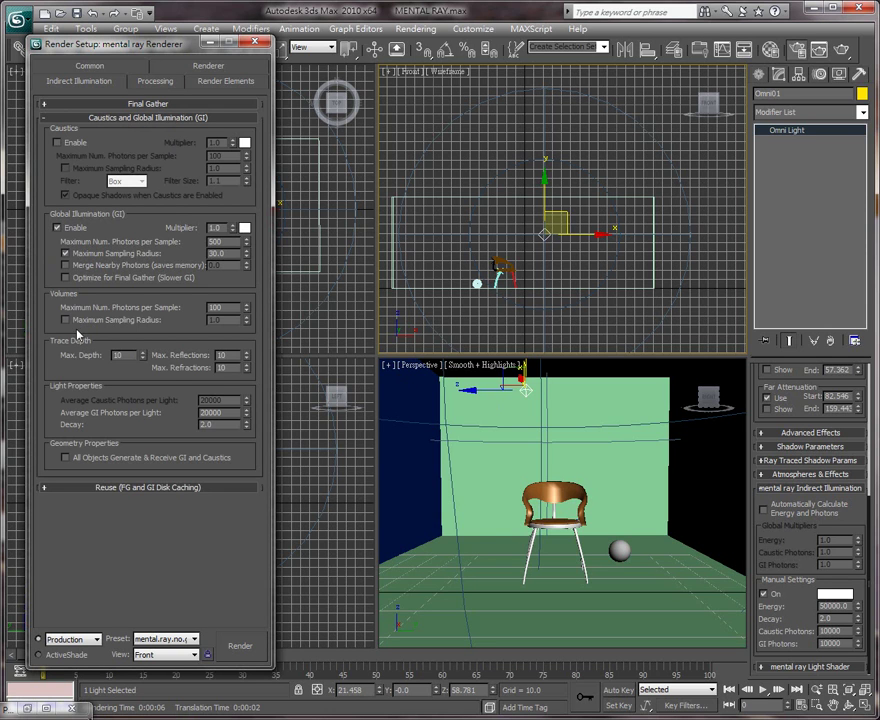
left_click_drag(91, 43, 183, 44)
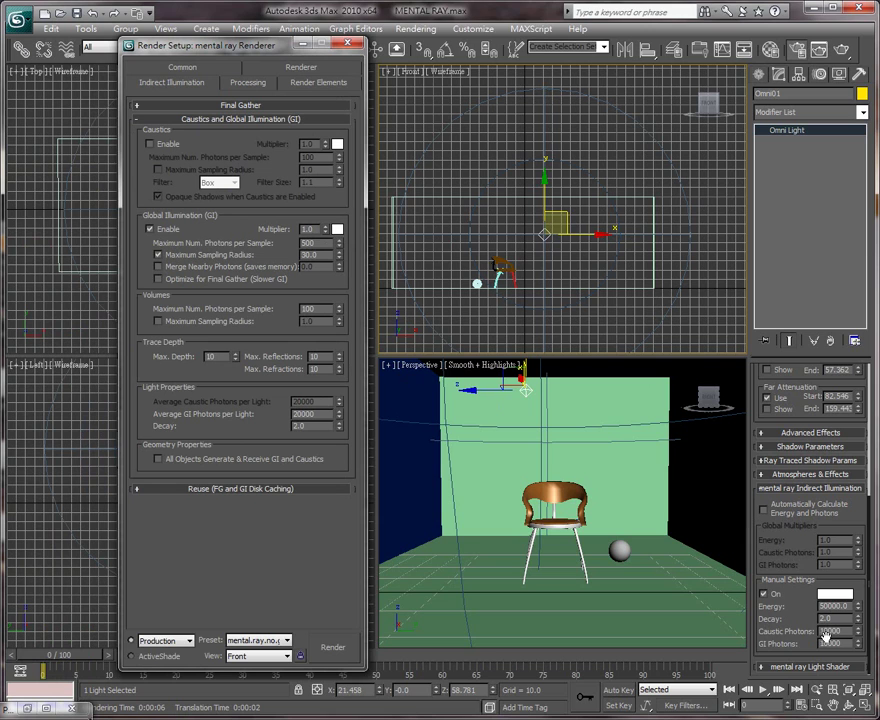
left_click_drag(846, 631, 816, 632)
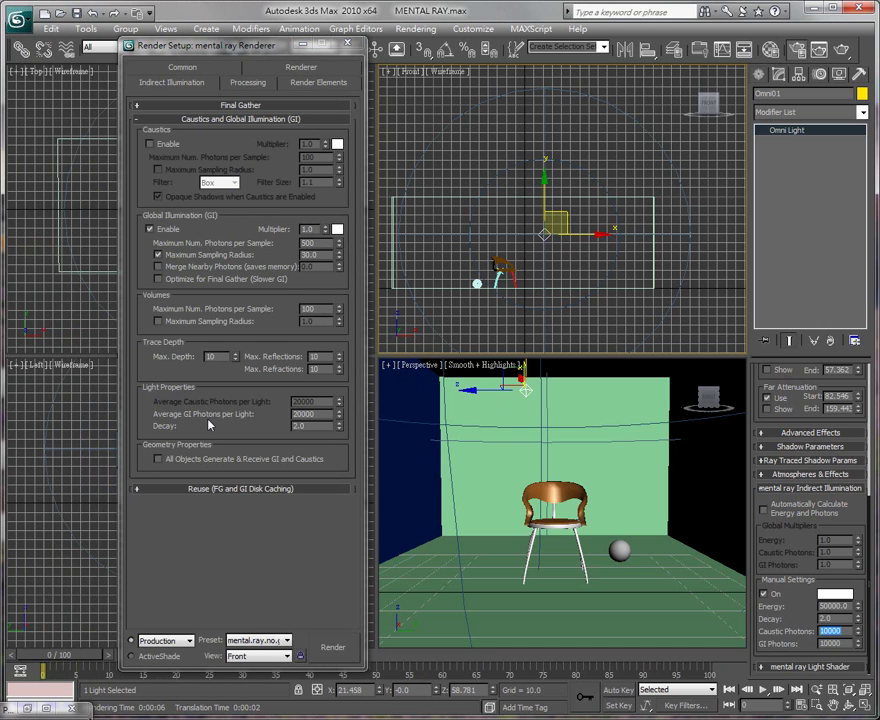
double_click(325, 413)
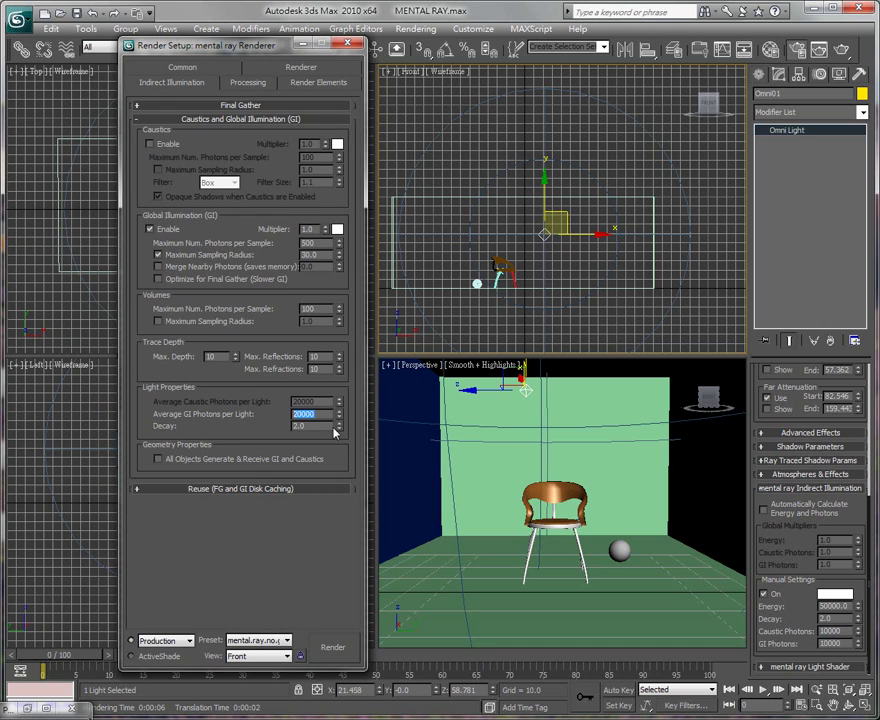
left_click(832, 644)
double_click(843, 643)
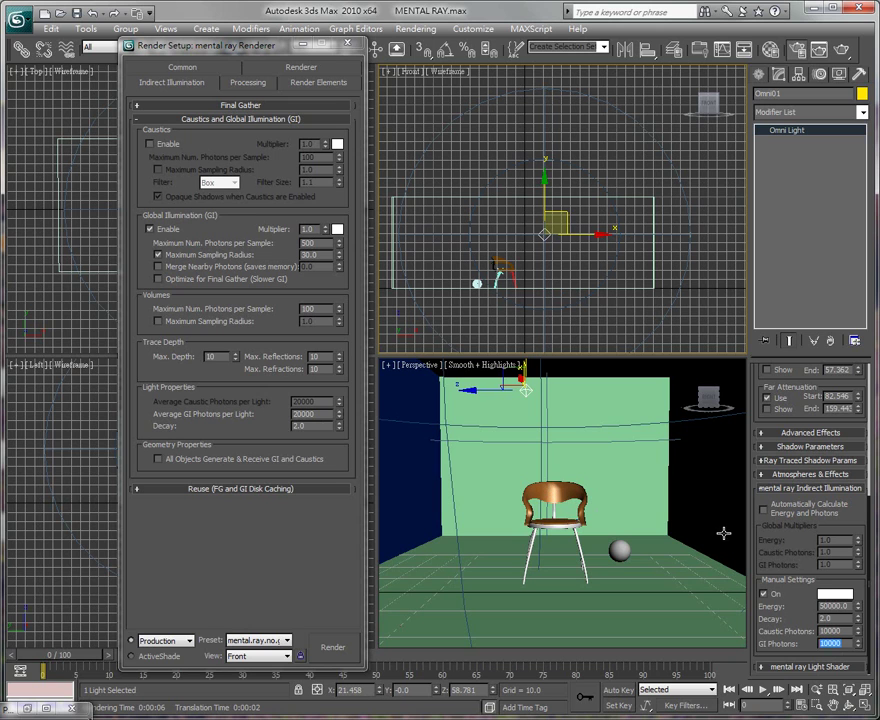
Check the Decay 2.0 values and make Perspective the view to render
double_click(836, 619)
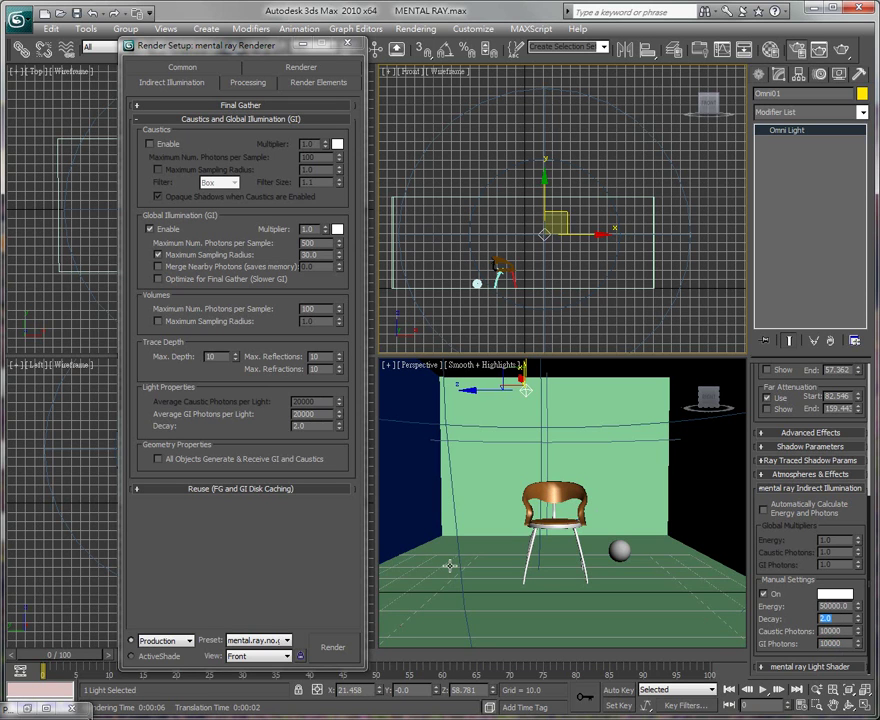
double_click(322, 427)
left_click(550, 418)
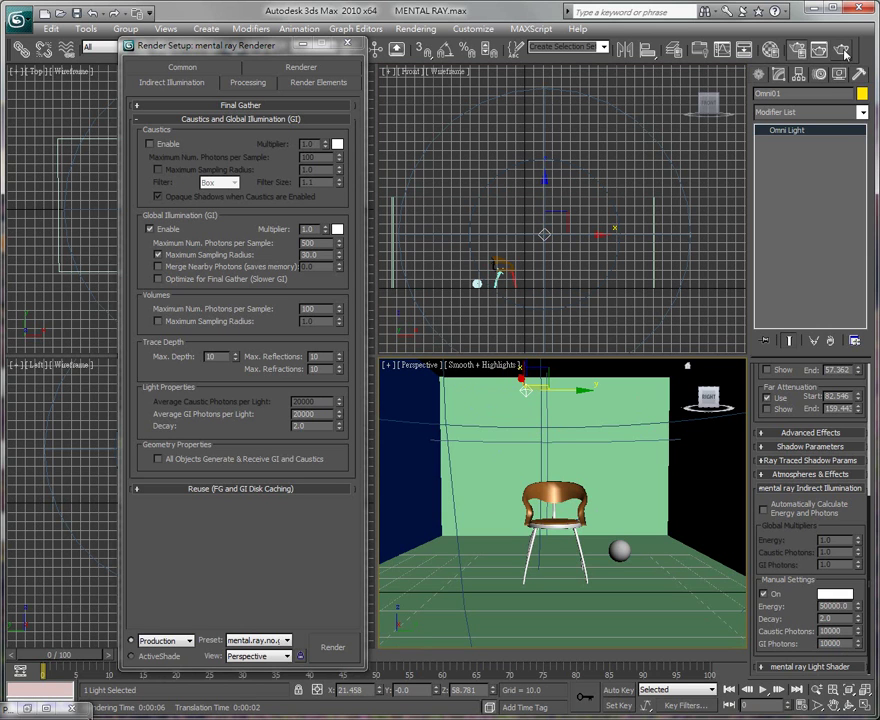
Render the colour-bleeding Perspective view, clone the frame, and start another render
key("shift+q")
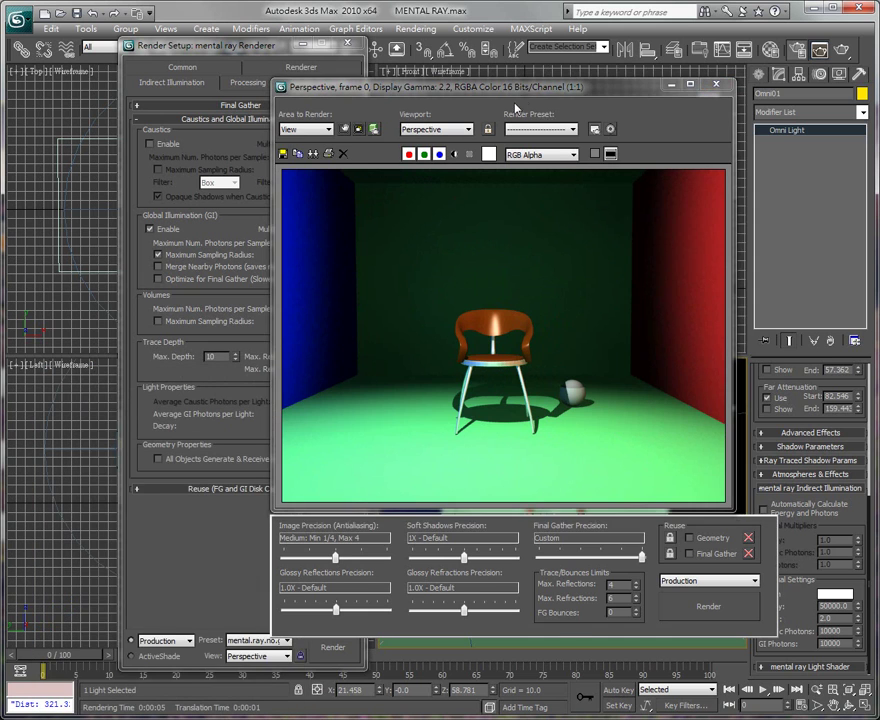
left_click_drag(450, 86, 492, 79)
left_click_drag(252, 52, 180, 53)
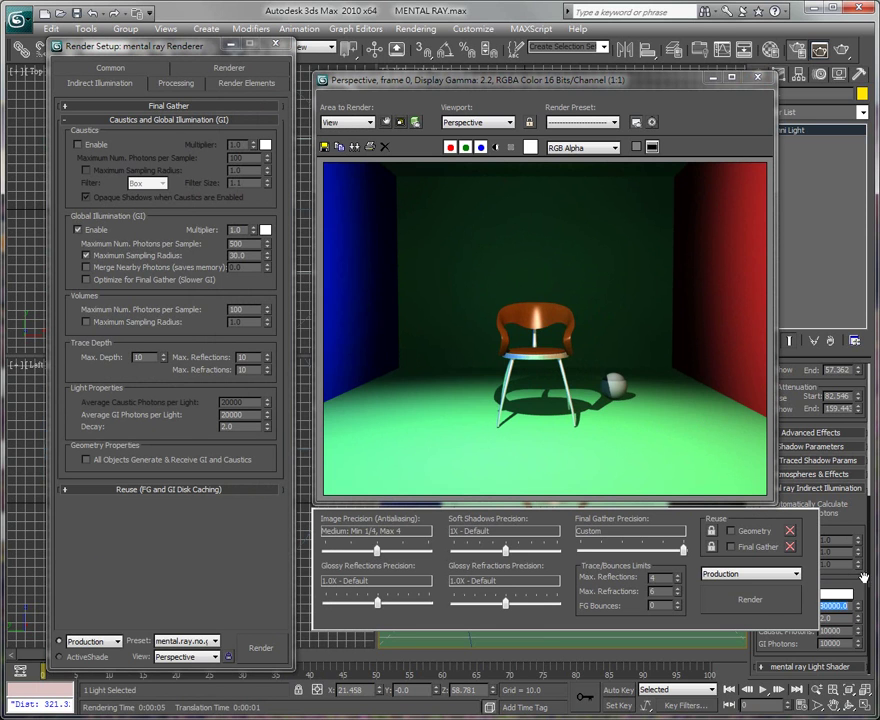
left_click(749, 592)
left_click(354, 146)
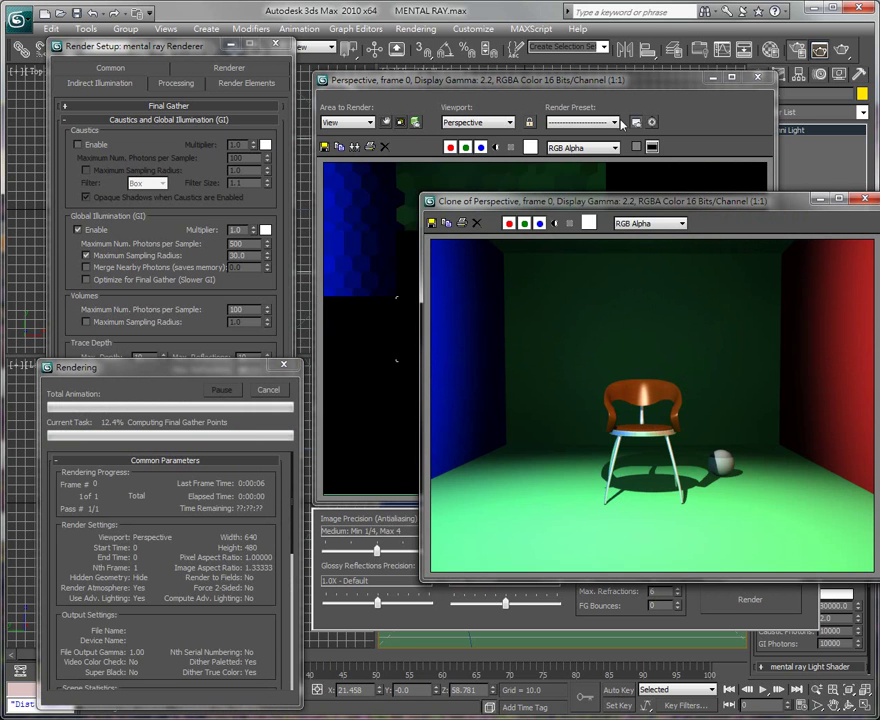
Place the new Perspective render beside its cloned copy to compare them, then close the Clone of Perspective window
left_click(660, 86)
left_click_drag(660, 86, 394, 109)
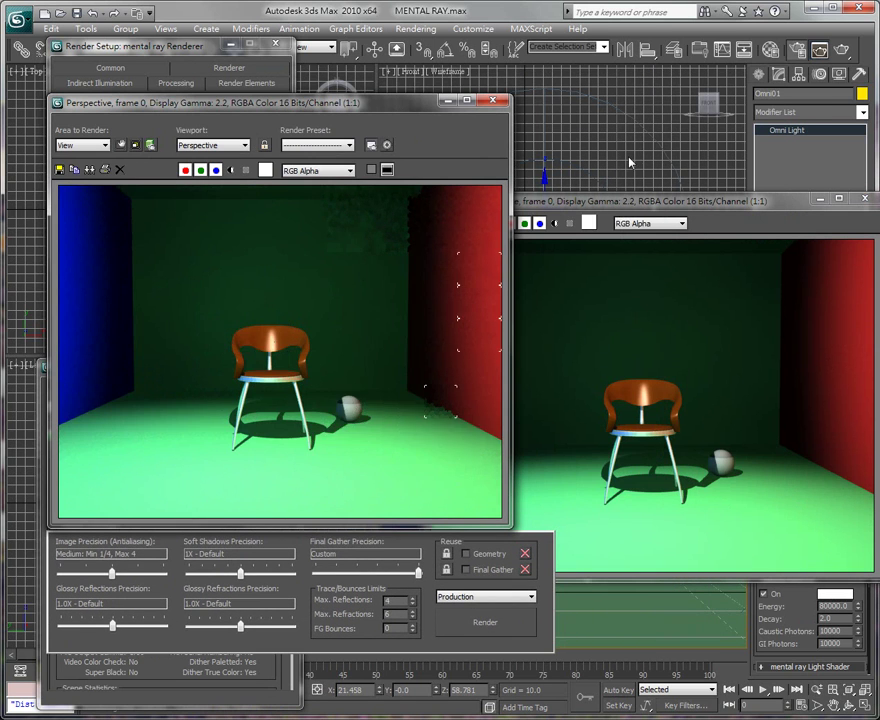
mouse_move(711, 202)
left_mouse_down()
mouse_move(625, 178)
mouse_move(621, 160)
left_mouse_up()
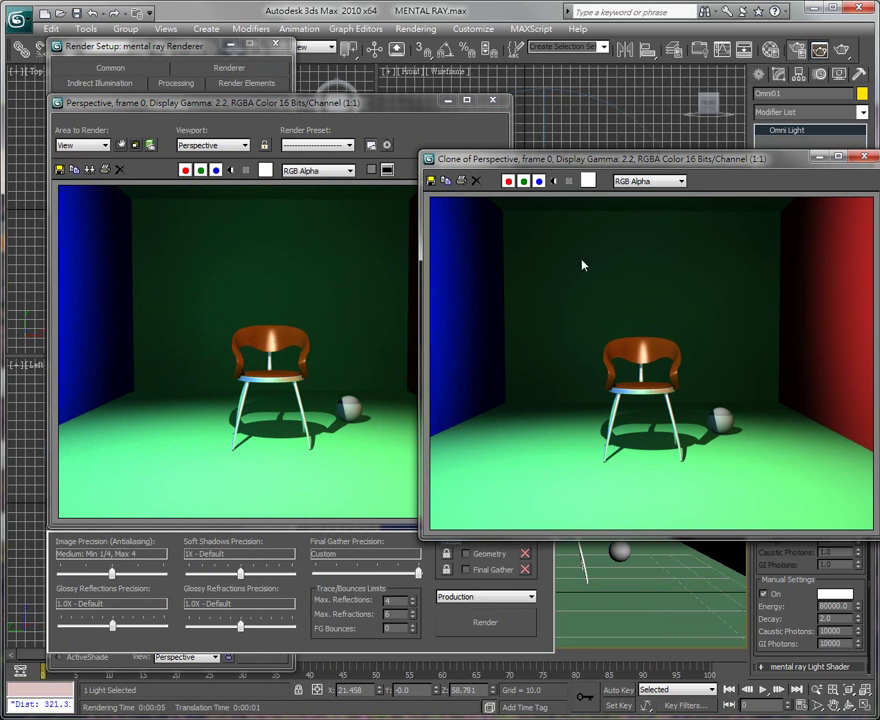
mouse_move(386, 103)
left_mouse_down()
mouse_move(351, 103)
mouse_move(620, 104)
mouse_move(576, 107)
left_mouse_up()
left_click(620, 142)
left_click(868, 142)
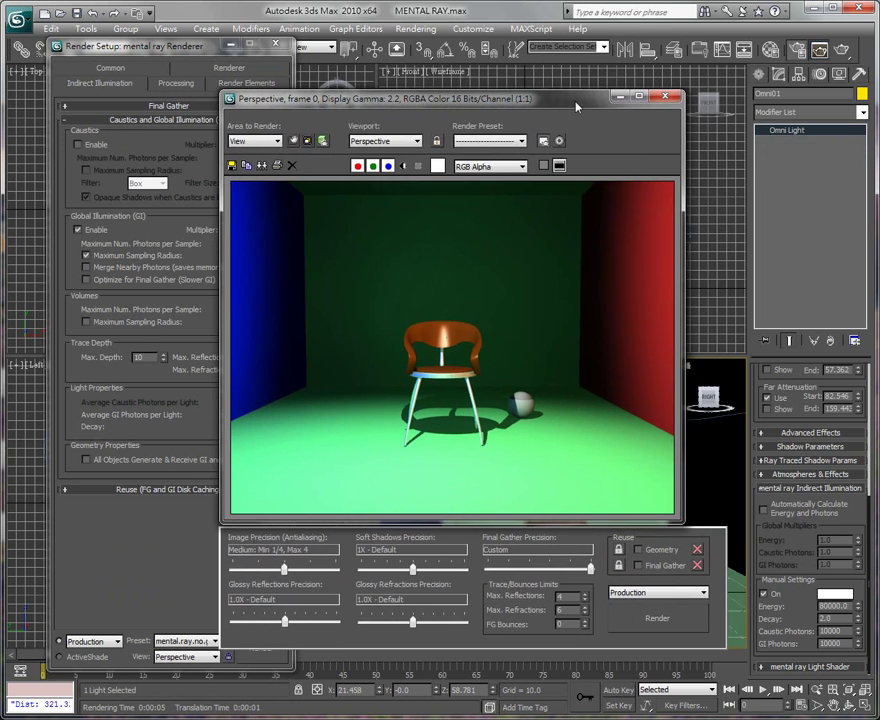
Set Omni01's manual indirect Decay to 2 and re-render the scene
left_click(838, 618)
type("2")
key("Return")
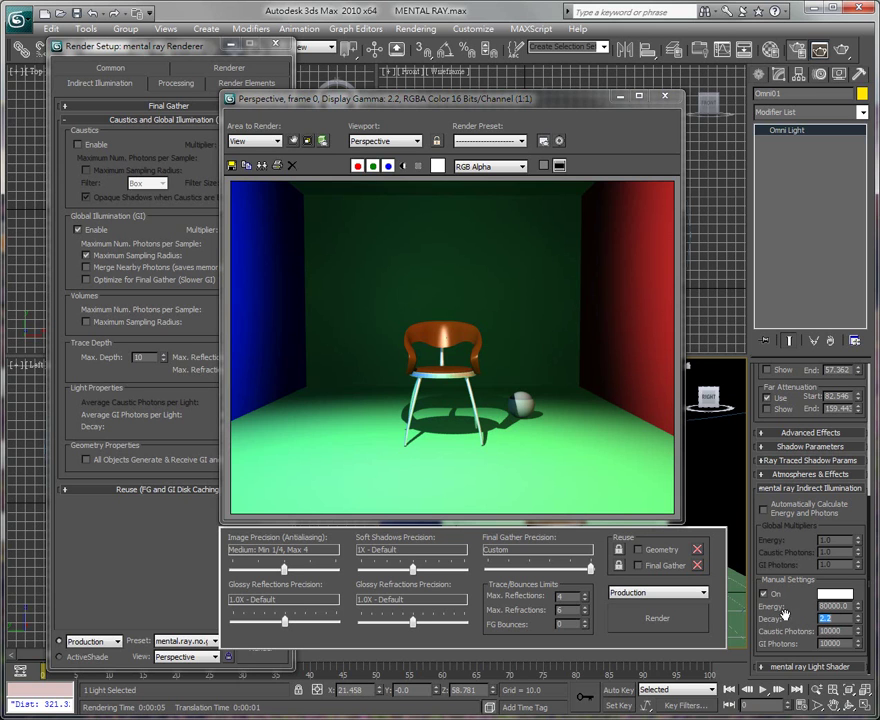
left_click(657, 618)
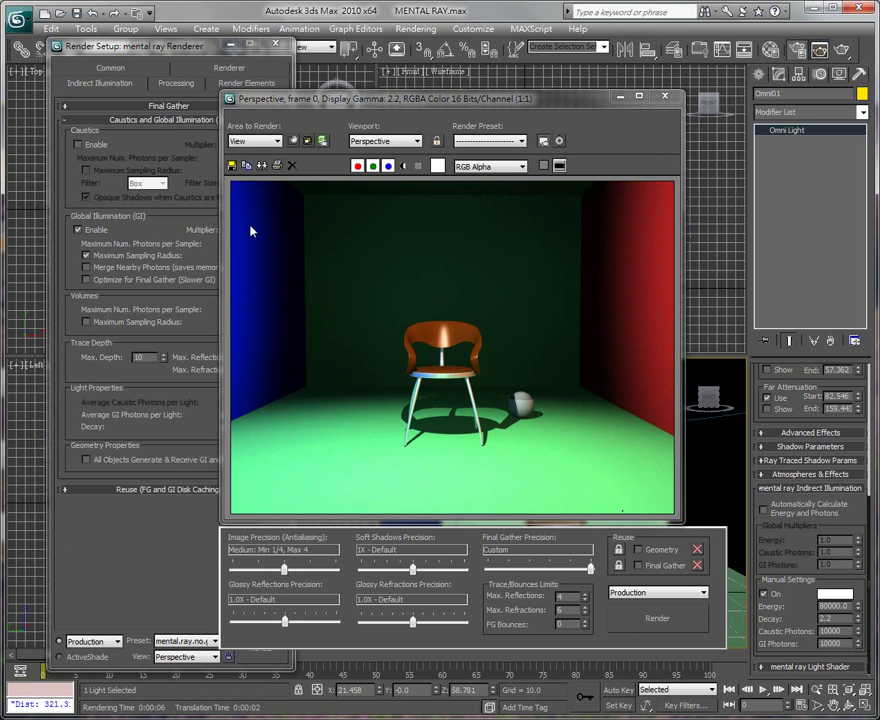
left_click_drag(450, 104, 511, 92)
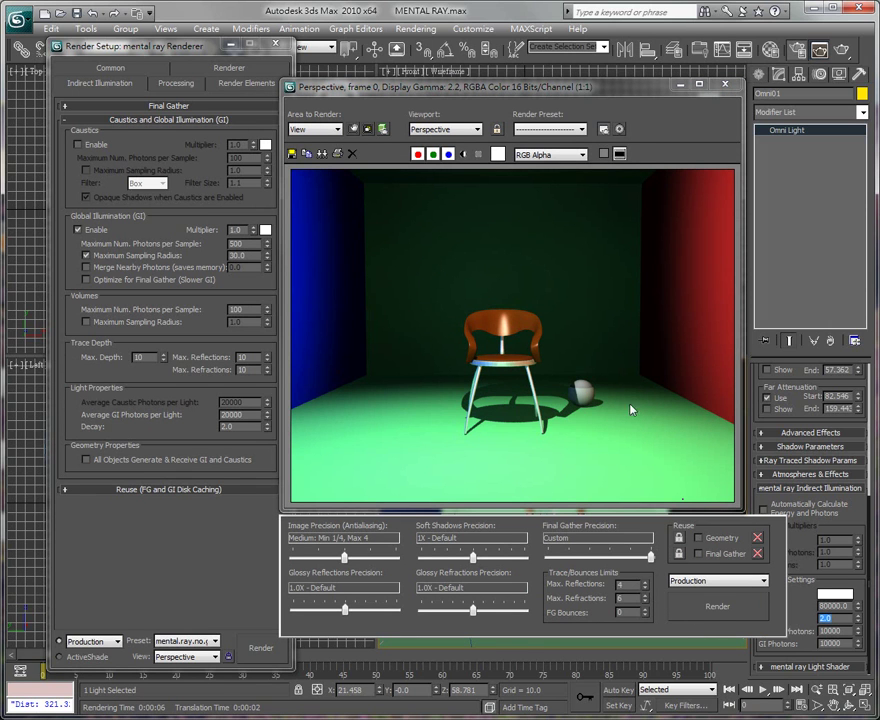
left_click_drag(634, 88, 596, 80)
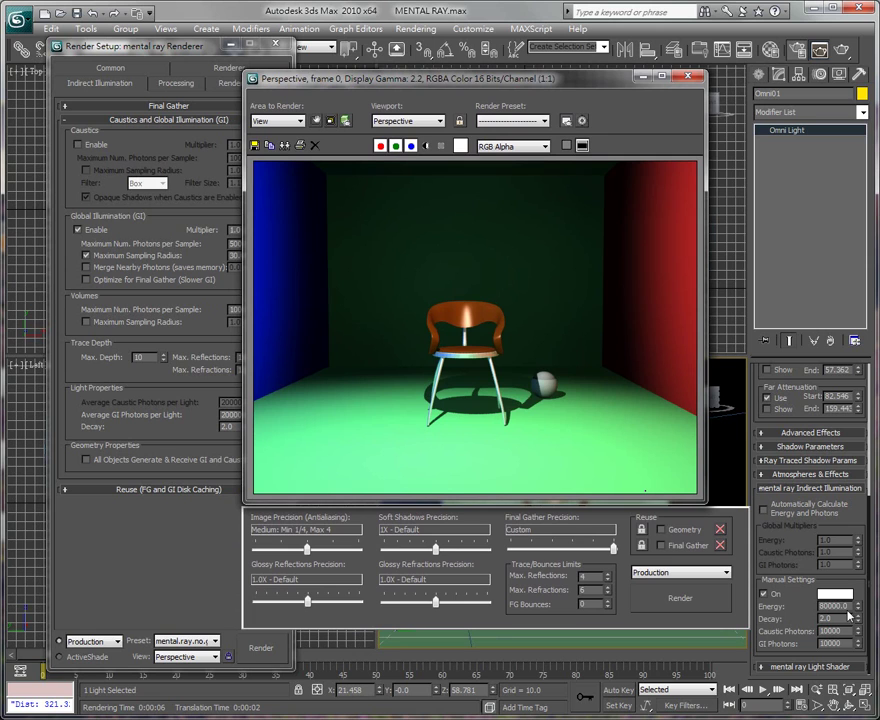
Raise the light's indirect Energy to 200000 and render again
left_click(755, 601)
type("20.")
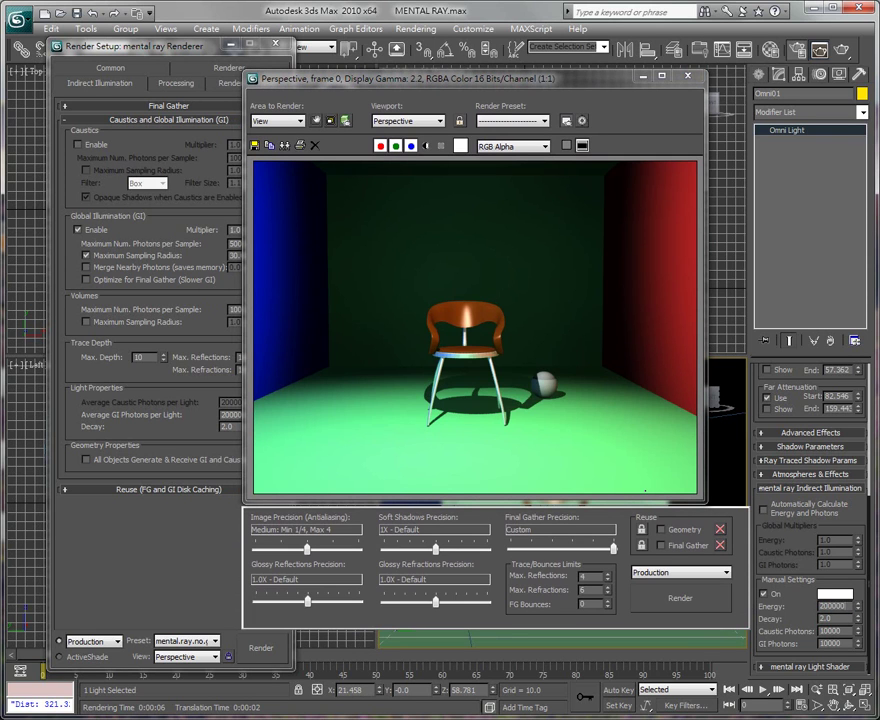
left_click(680, 598)
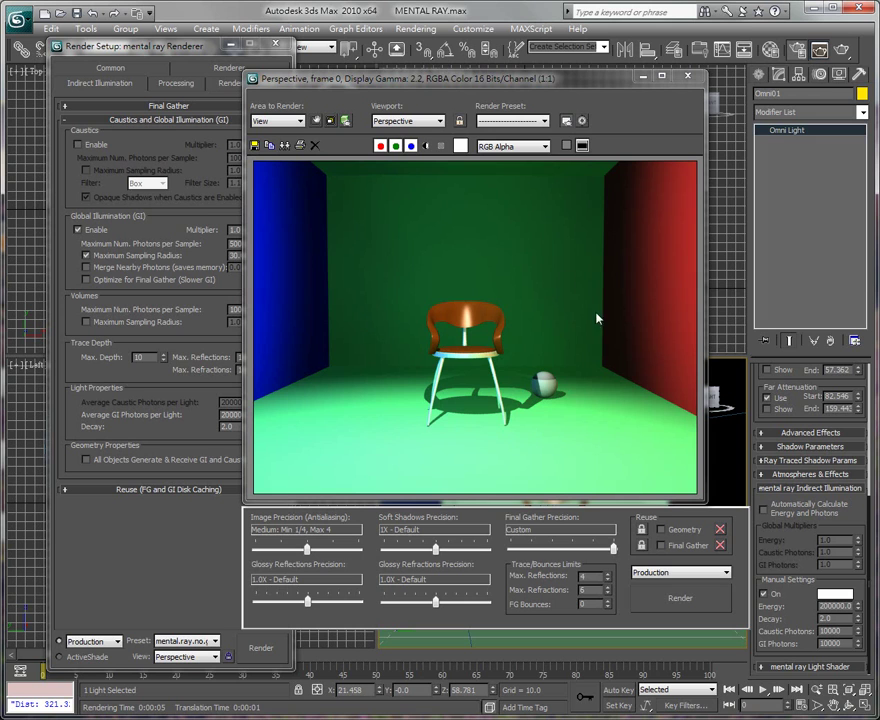
left_click_drag(506, 79, 558, 74)
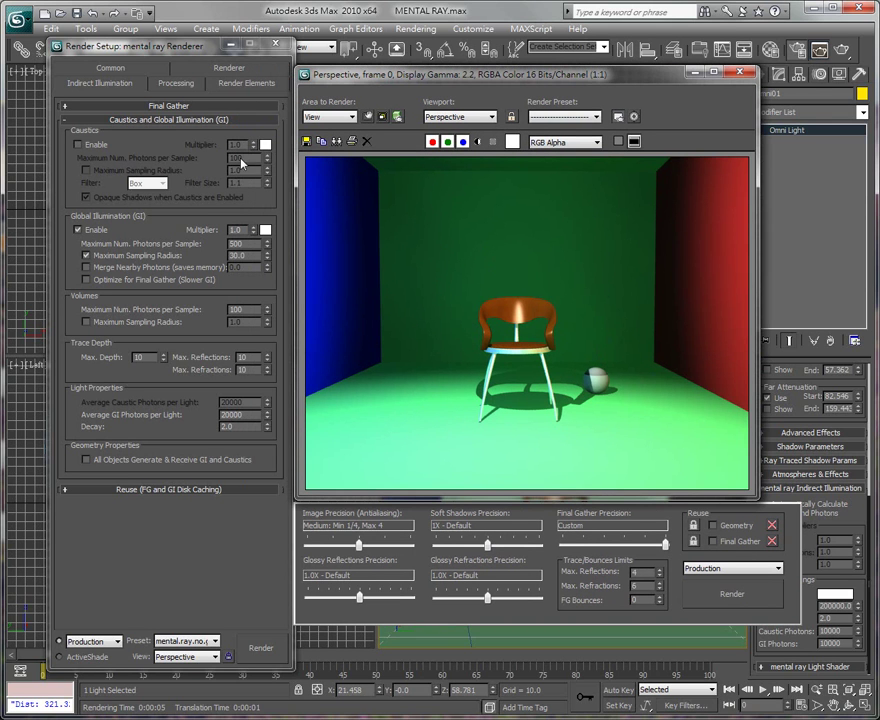
Expand the Final Gather rollout, lower its Multiplier to 0.8 and render
left_click(110, 119)
left_click(135, 106)
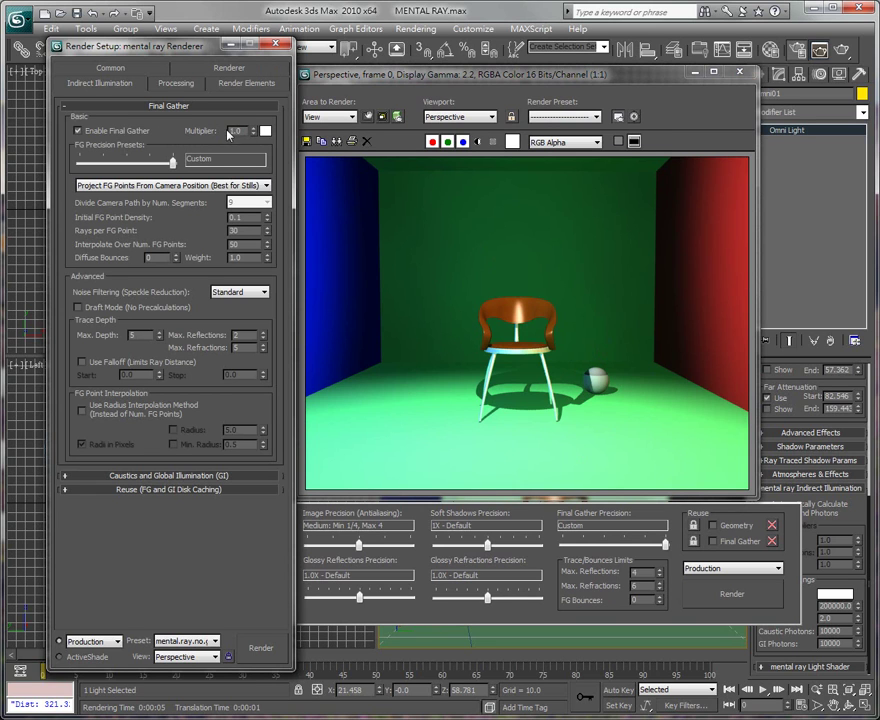
double_click(236, 131)
type("8")
left_click(735, 598)
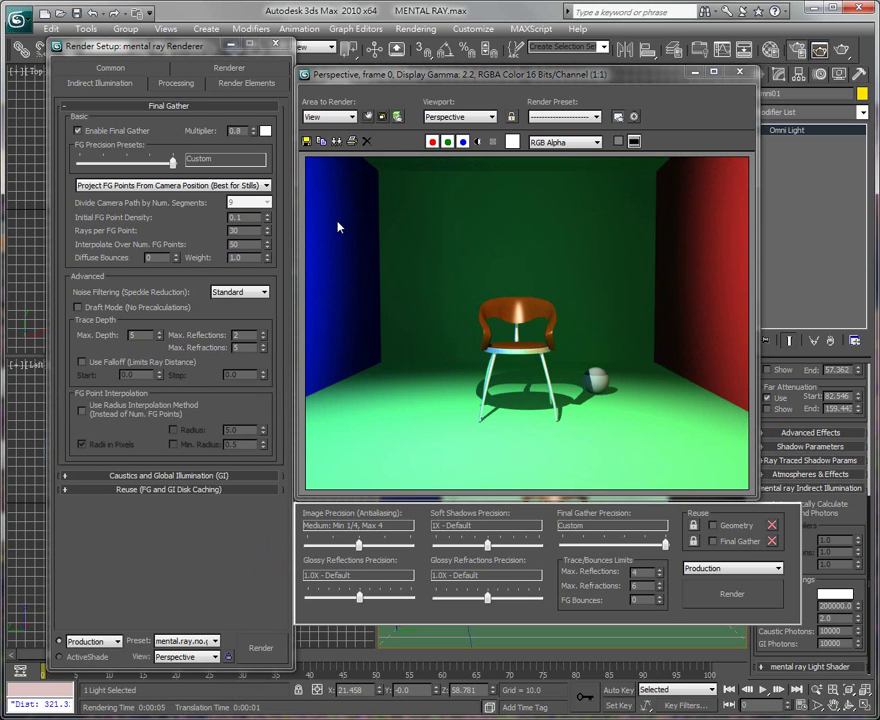
Change the Final Gather Multiplier to 1.5 and re-render
left_click(228, 132)
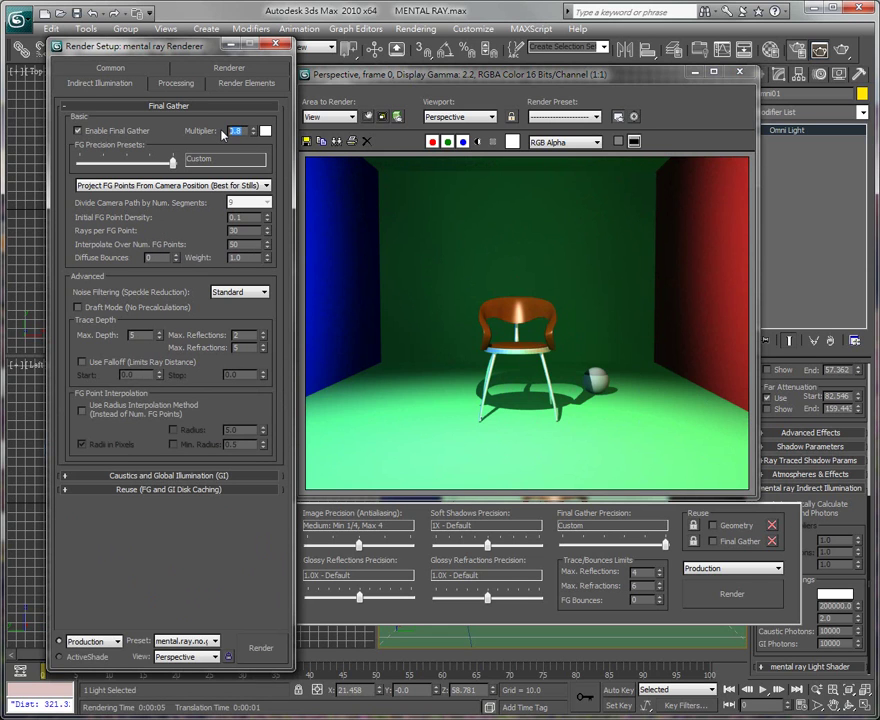
type("1")
key("shift+q")
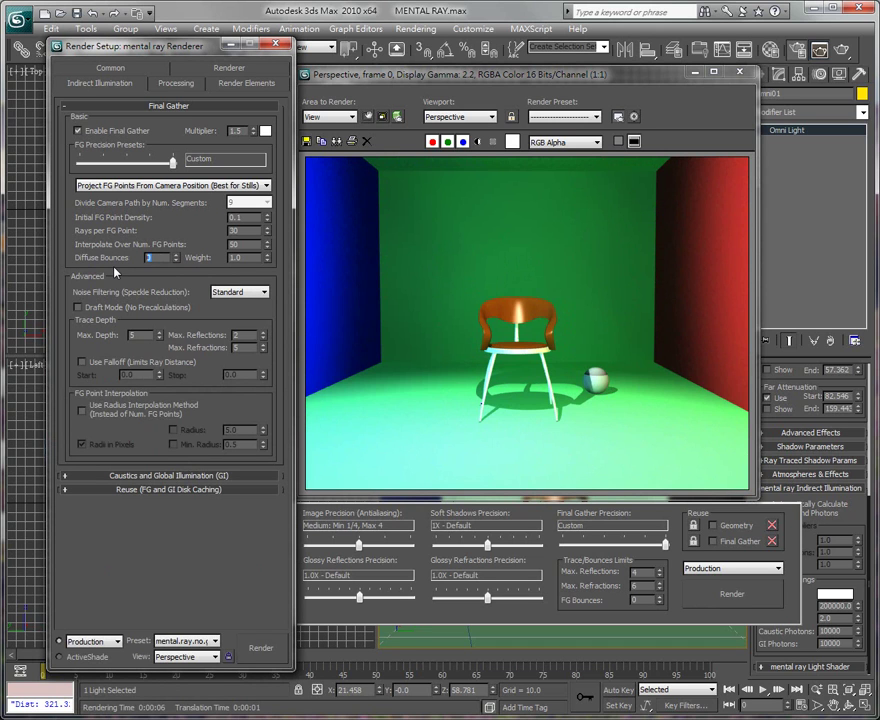
Set Final Gather Diffuse Bounces to 0 and the light's Decay to 2.5, then re-render
type("0")
type("3")
type("0")
left_click(781, 616)
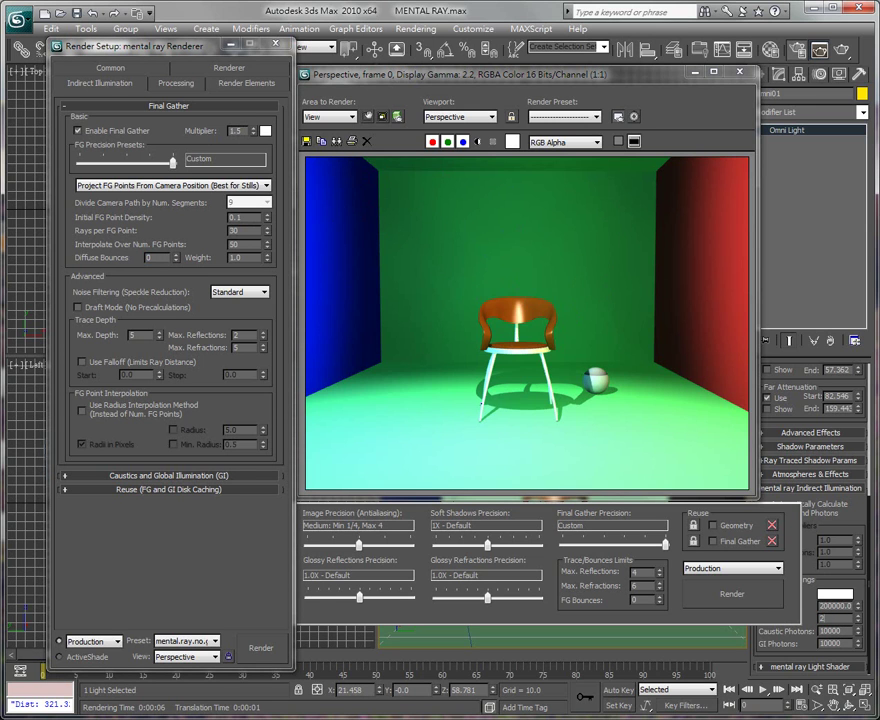
left_click(738, 596)
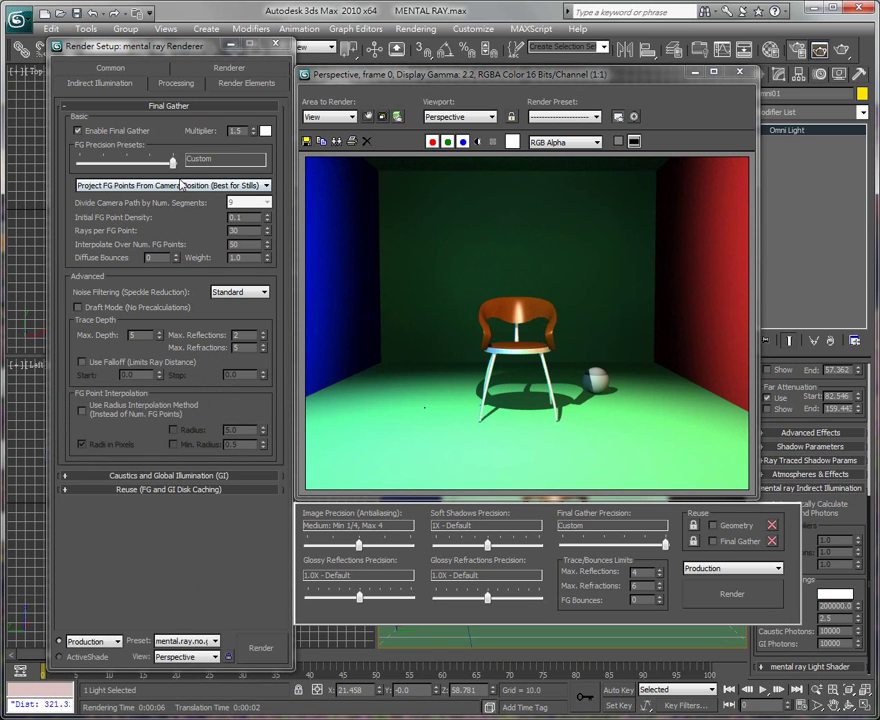
Review the Caustics and GI rollout (GI on, 20000 photons, Decay 2.0), then collapse it
left_click(200, 106)
left_click(140, 119)
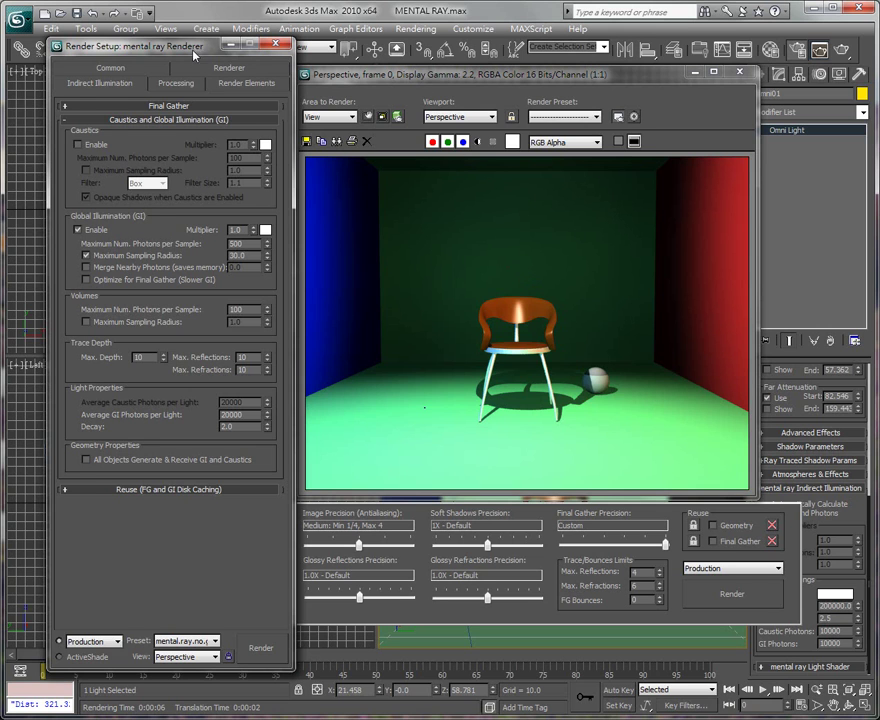
left_click_drag(113, 45, 104, 44)
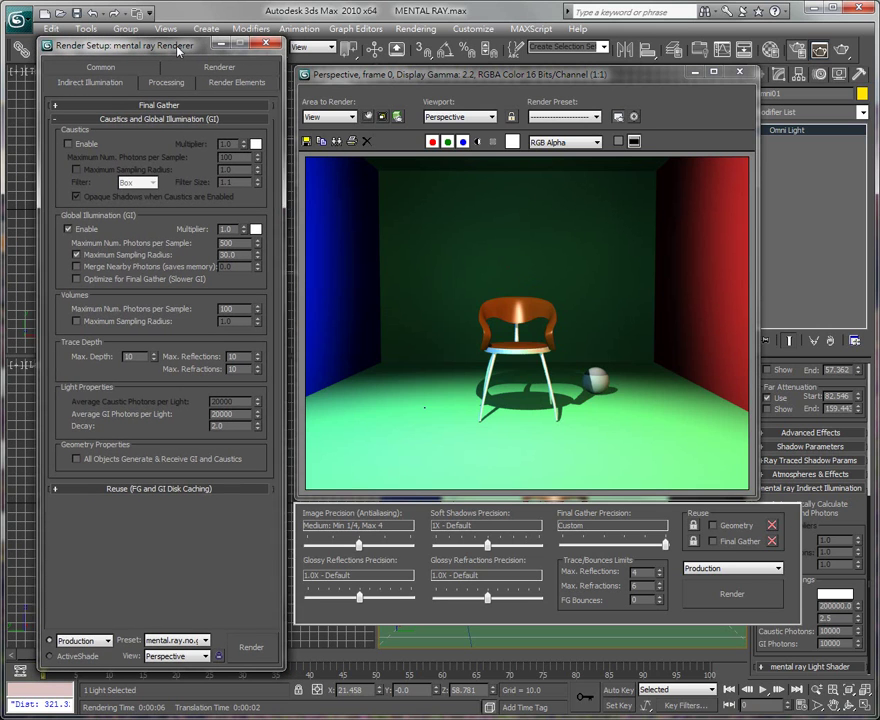
left_click(185, 120)
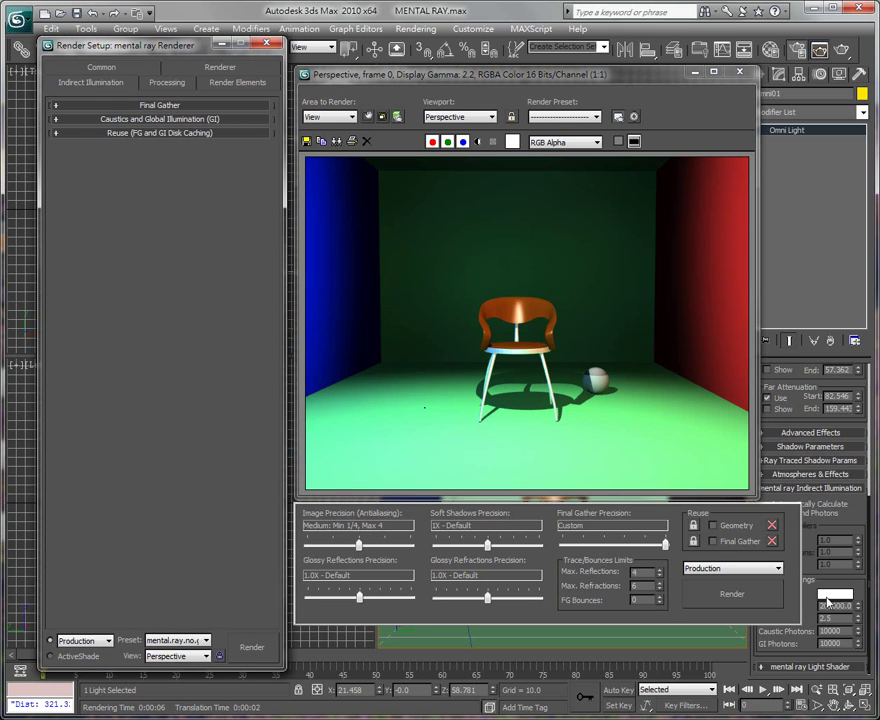